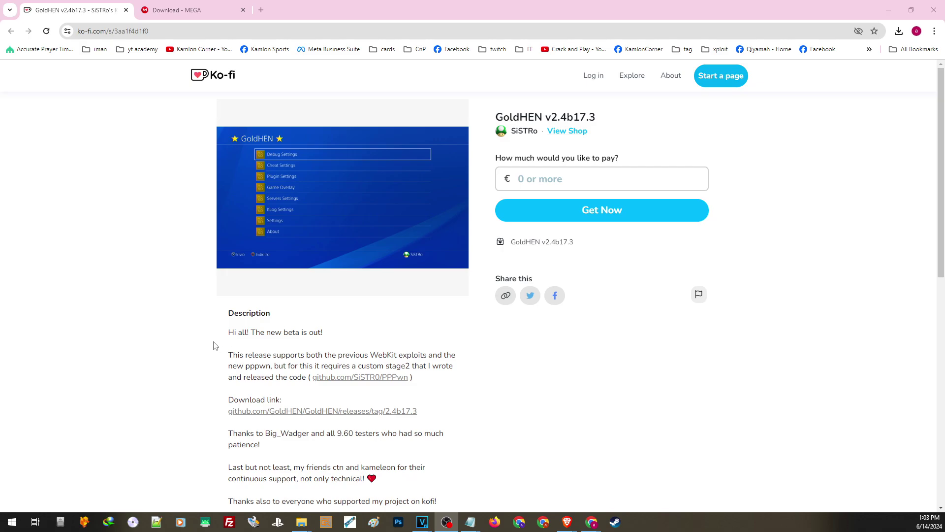
Read through the GoldHEN v2.4b17.3 release notes and select the 'How much would you like to pay?' field.
{"action": "scroll", "coordinate": [213, 343], "scroll_direction": "down", "scroll_amount": 2}
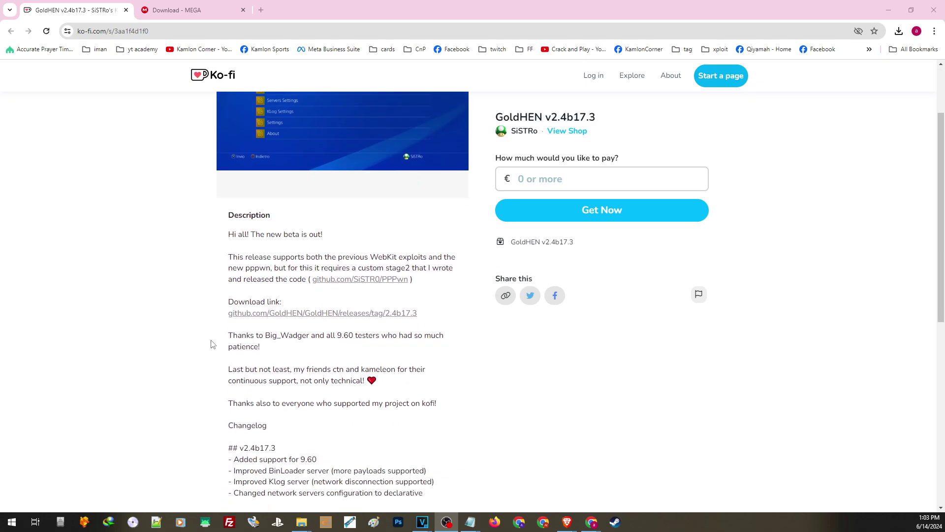
{"action": "scroll", "coordinate": [213, 344], "scroll_direction": "down", "scroll_amount": 1}
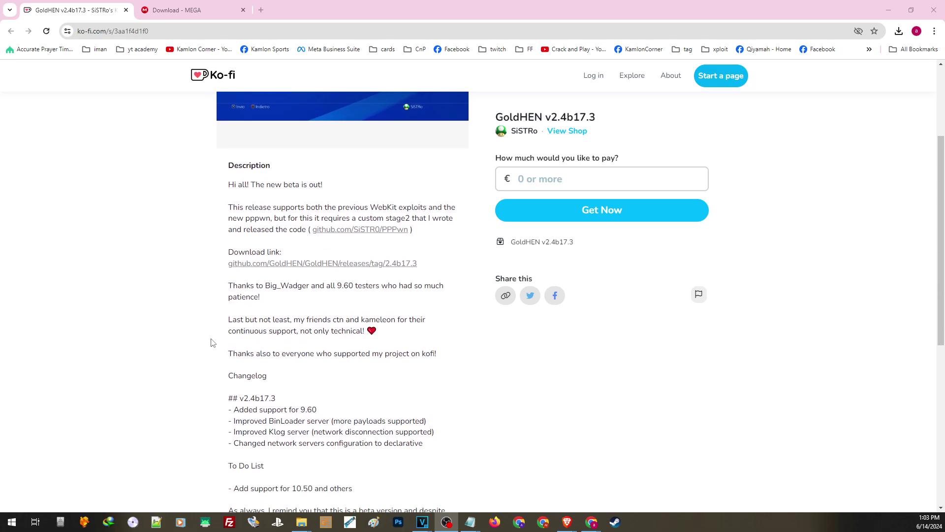
{"action": "scroll", "coordinate": [213, 342], "scroll_direction": "down", "scroll_amount": 1}
{"action": "scroll", "coordinate": [213, 343], "scroll_direction": "down", "scroll_amount": 1}
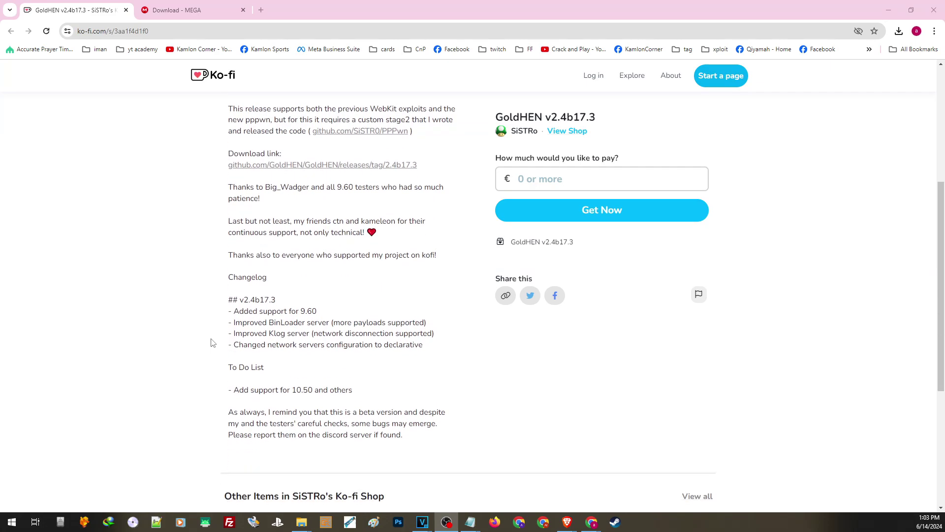
{"action": "scroll", "coordinate": [212, 343], "scroll_direction": "up", "scroll_amount": 4}
{"action": "left_click", "coordinate": [582, 179]}
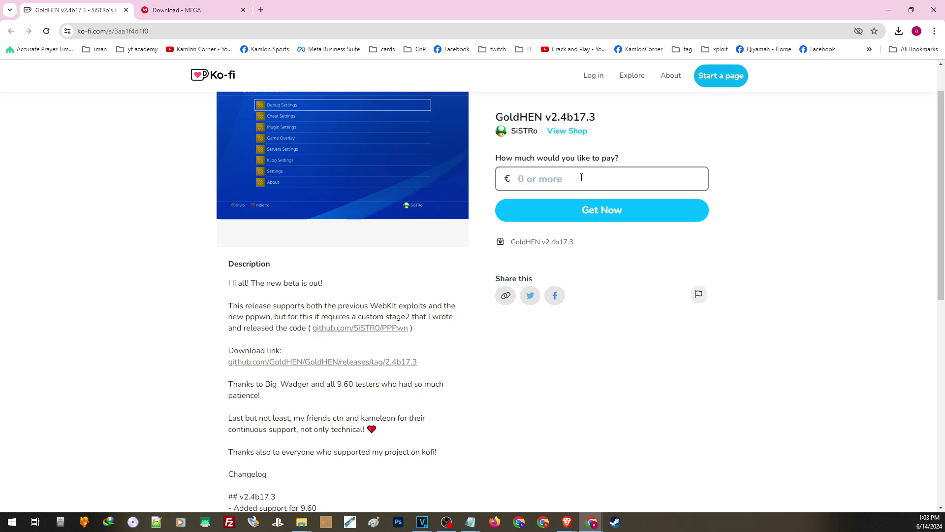
Order GoldHEN v2.4b17.3 for 0 as a guest and download GoldHEN_v2.4b17.3.7z.
{"action": "type", "text": "0"}
{"action": "left_click", "coordinate": [586, 217]}
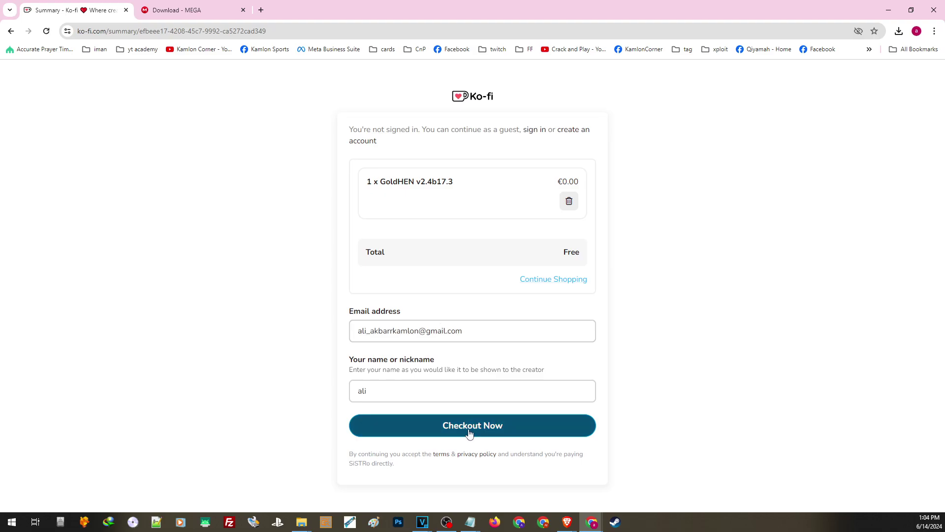
{"action": "left_click", "coordinate": [468, 429]}
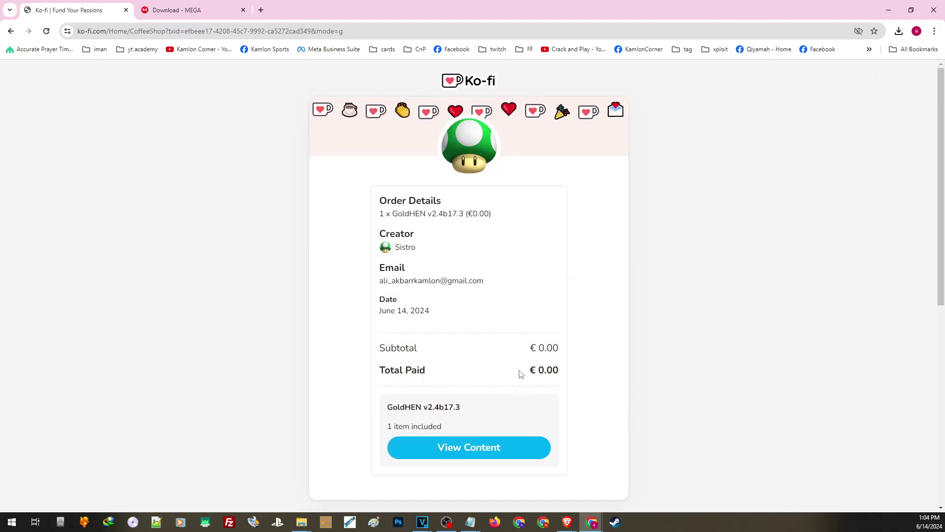
{"action": "left_click", "coordinate": [458, 450]}
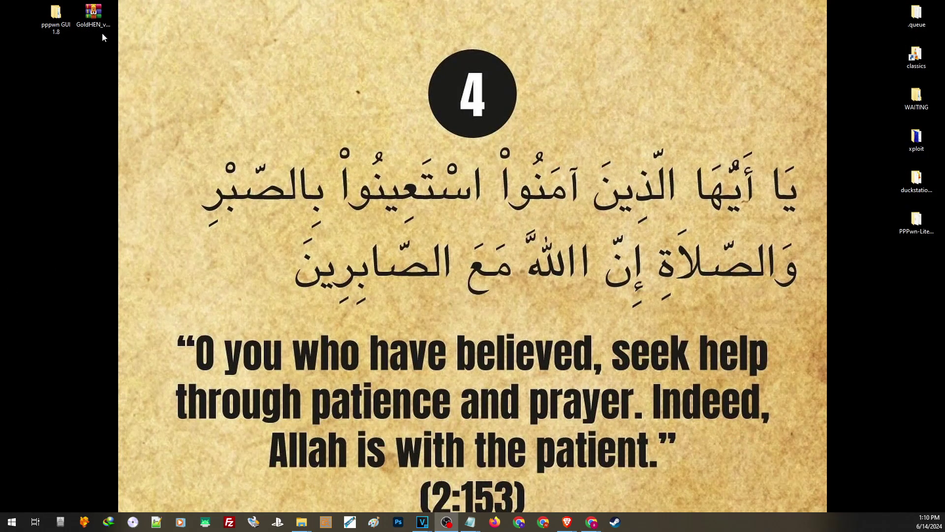
Extract GoldHEN_v2.4b17.3.7z with WinRAR into a GoldHEN_v2.4b17.3 folder.
{"action": "right_click", "coordinate": [90, 17]}
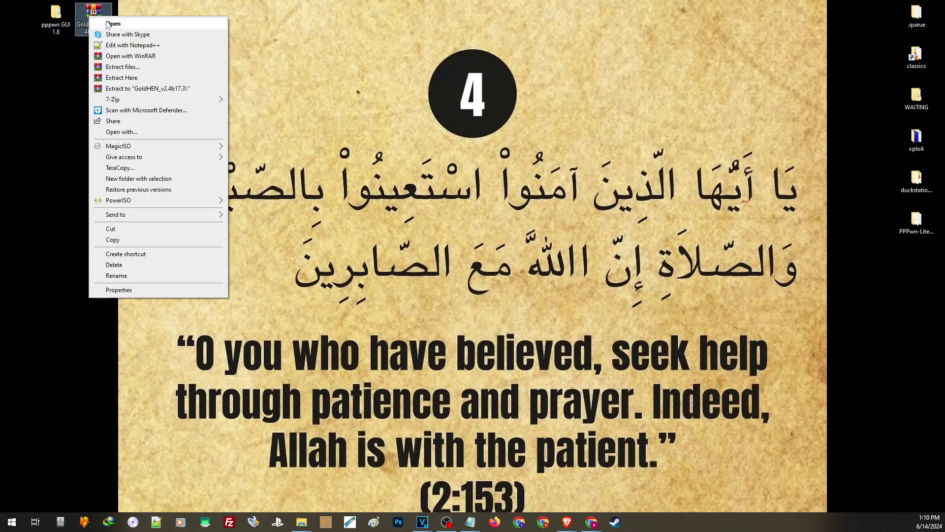
{"action": "left_click", "coordinate": [138, 89]}
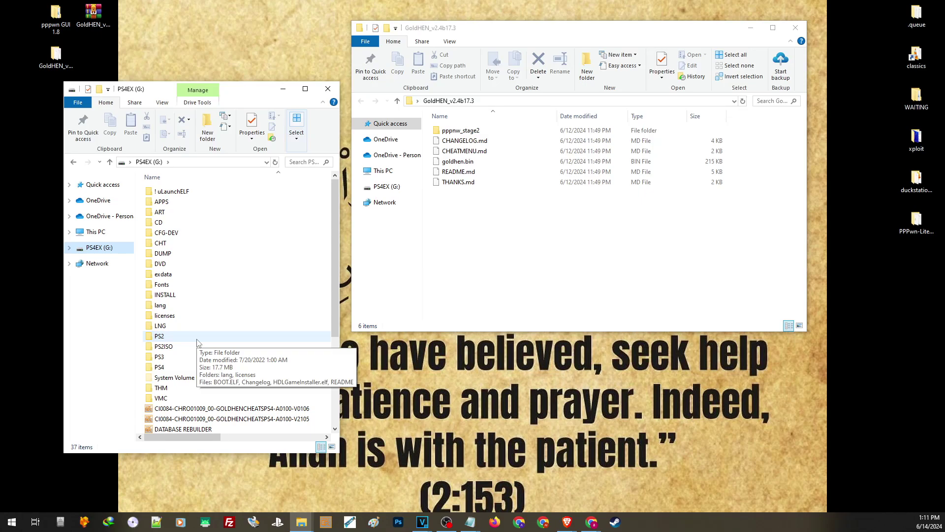
Verify PS4EX (G:) is FAT32, then copy goldhen.bin onto it, overwriting the old copy.
{"action": "right_click", "coordinate": [110, 251]}
{"action": "left_click", "coordinate": [153, 507]}
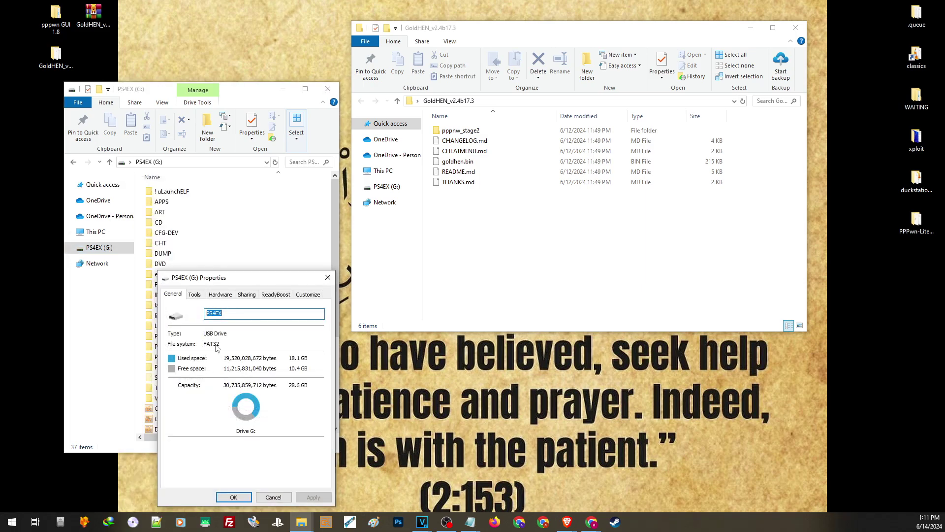
{"action": "left_click", "coordinate": [328, 277]}
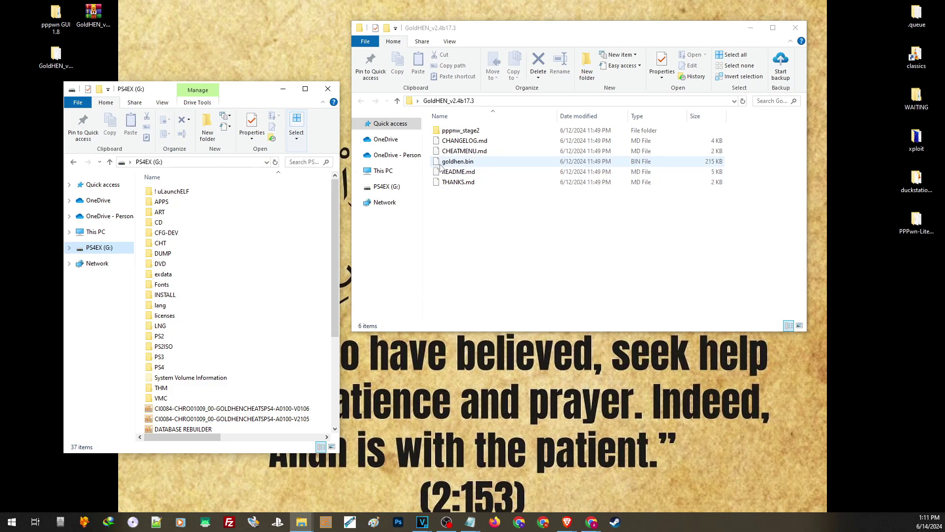
{"action": "left_click_drag", "start_coordinate": [443, 168], "coordinate": [182, 280]}
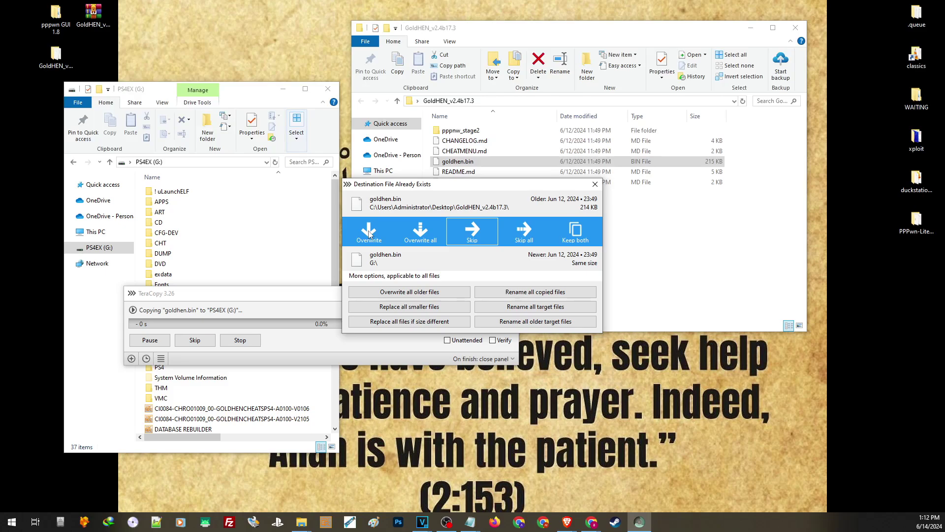
{"action": "left_click", "coordinate": [369, 235]}
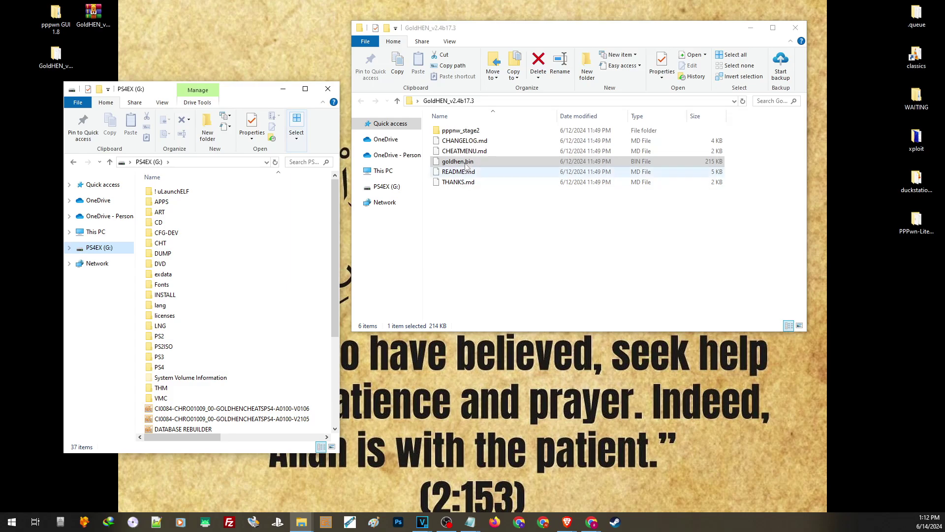
Extract stage2_v1.02 inside pppnw_stage2, then open the pppwn GUI 1.8 folder instead of G:.
{"action": "left_click", "coordinate": [474, 132]}
{"action": "double_click", "coordinate": [474, 132]}
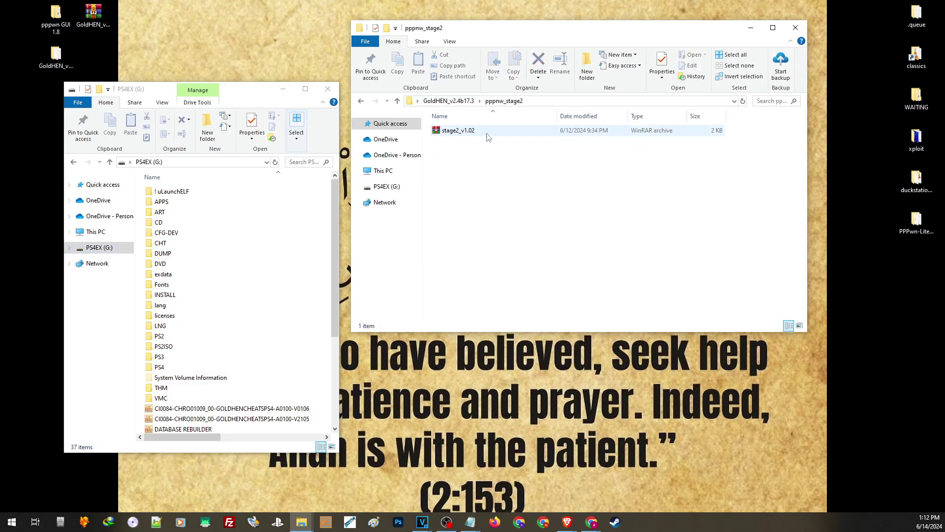
{"action": "right_click", "coordinate": [457, 133]}
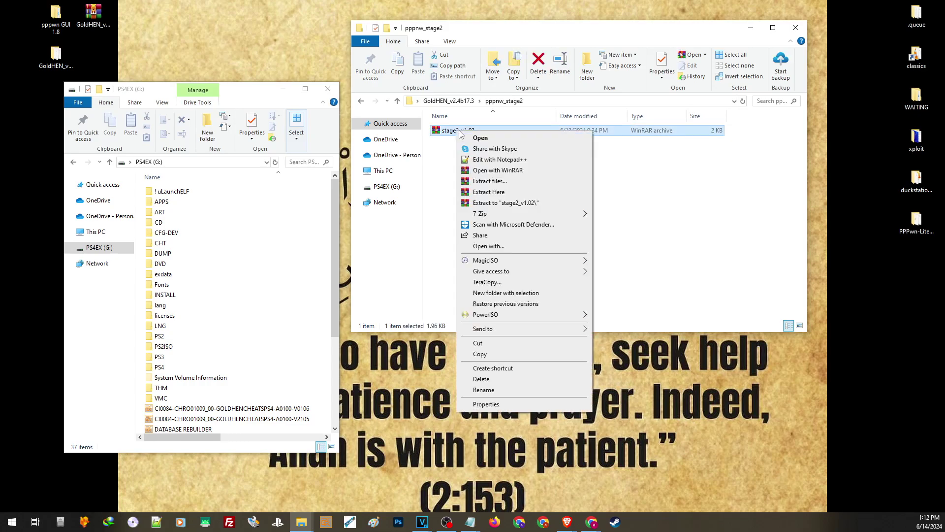
{"action": "left_click", "coordinate": [512, 195]}
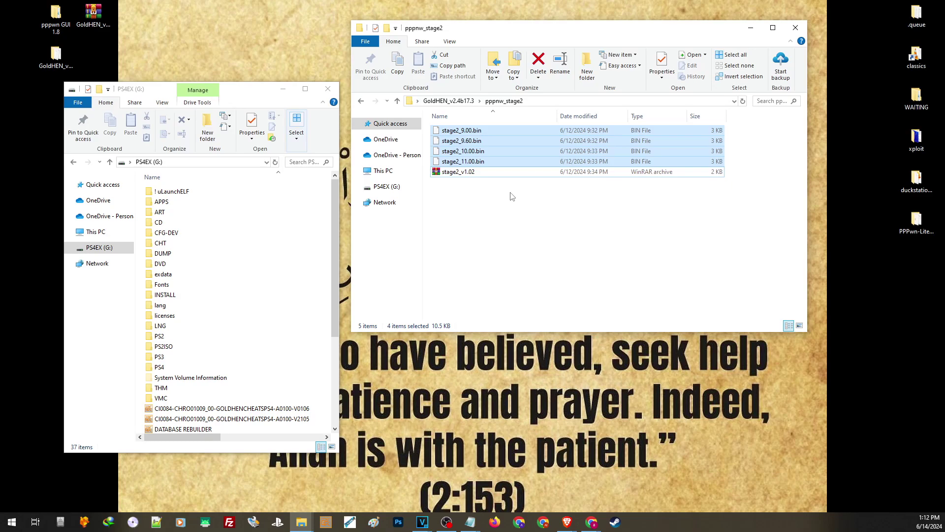
{"action": "left_click", "coordinate": [510, 201]}
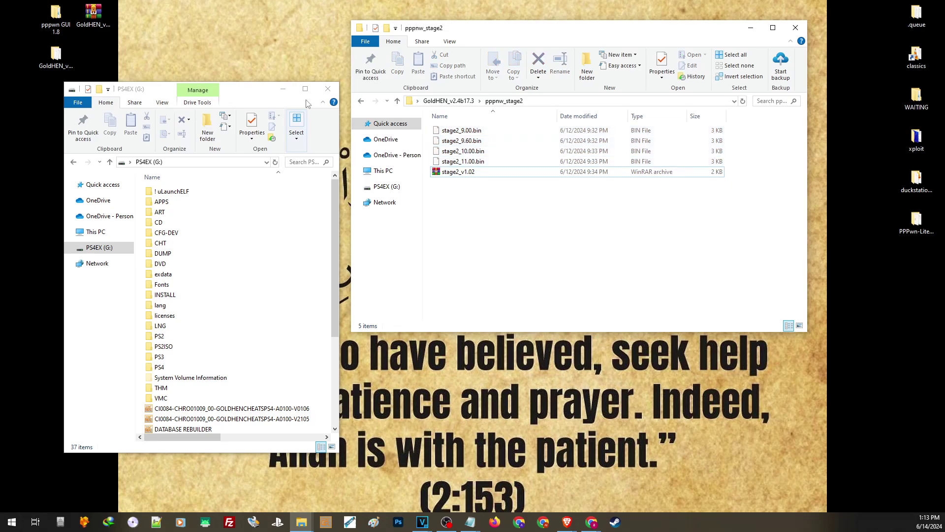
{"action": "left_click", "coordinate": [328, 89]}
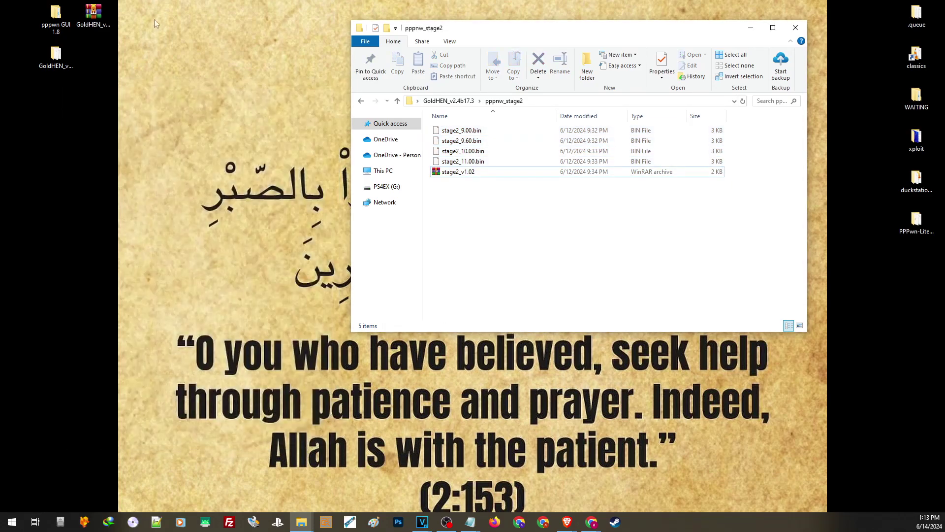
{"action": "double_click", "coordinate": [55, 14]}
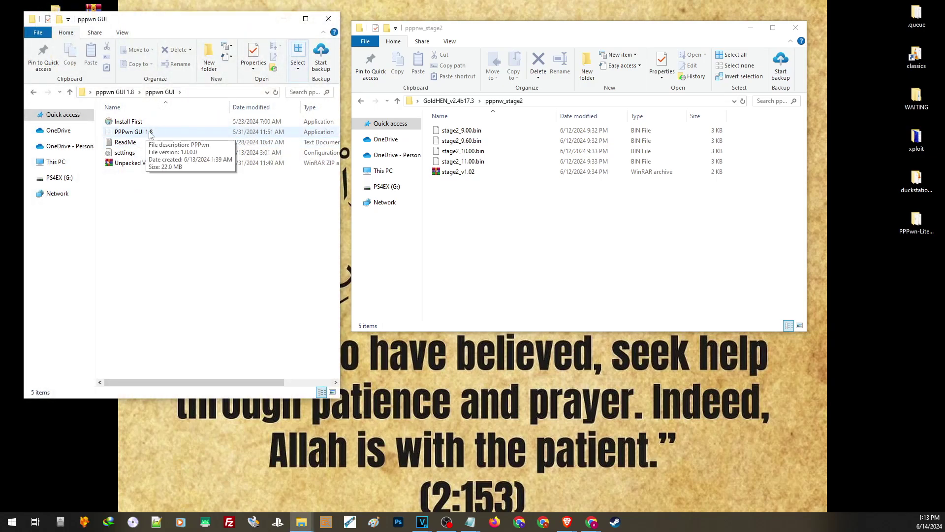
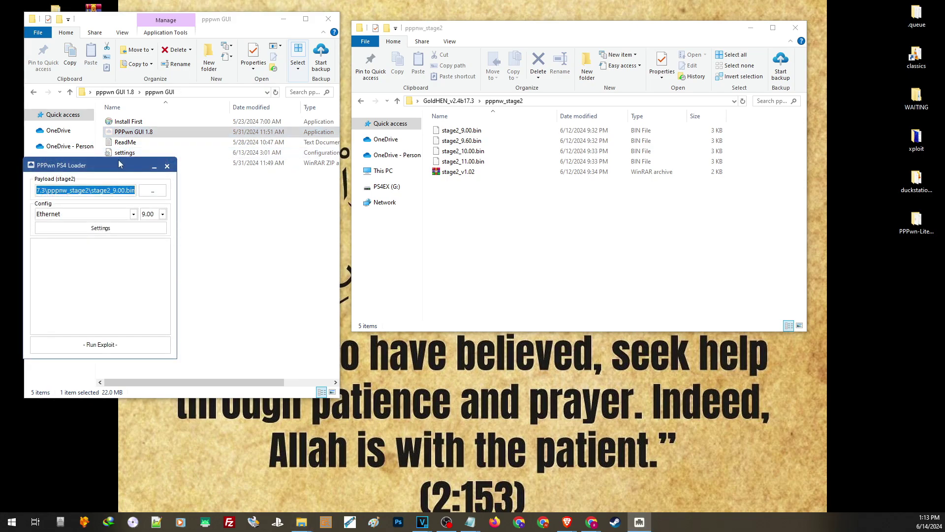
Run Install First from the pppwn GUI folder and decline reinstalling Npcap 1.79.
{"action": "left_click", "coordinate": [127, 123]}
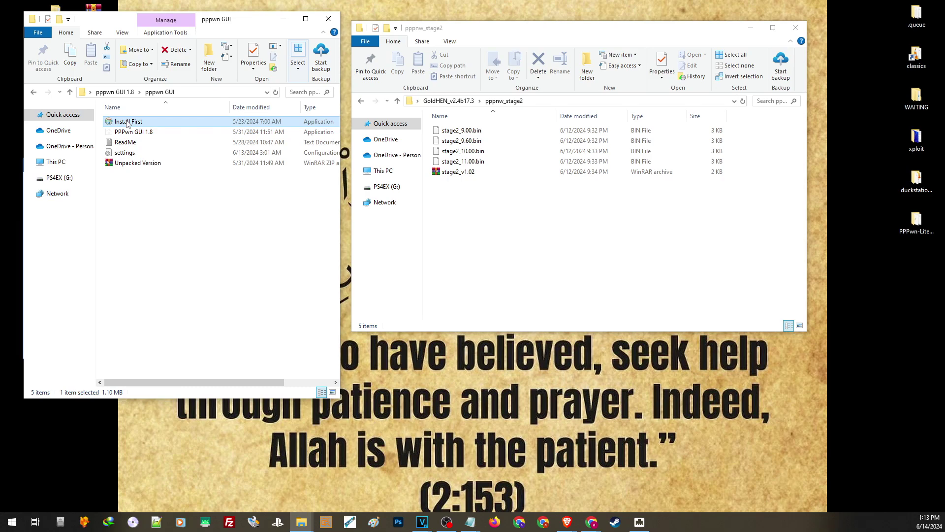
{"action": "double_click", "coordinate": [127, 123]}
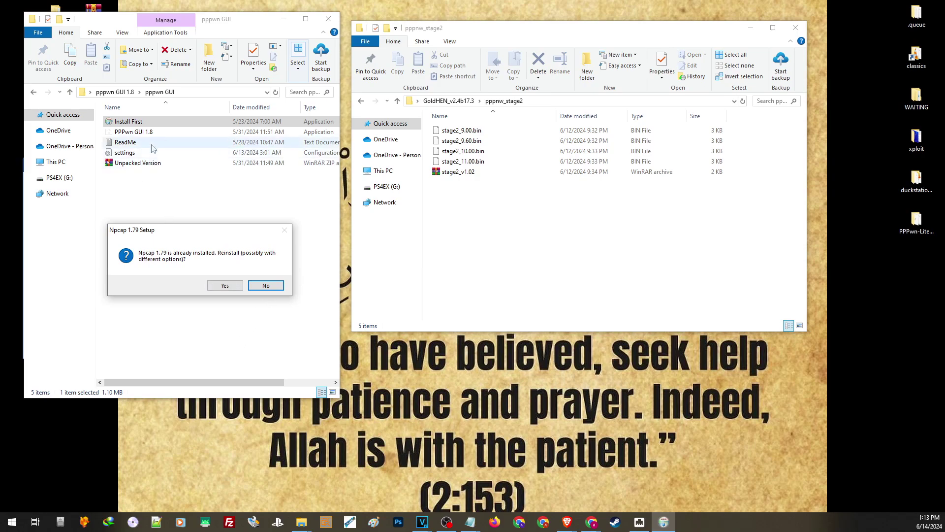
{"action": "left_click", "coordinate": [273, 288]}
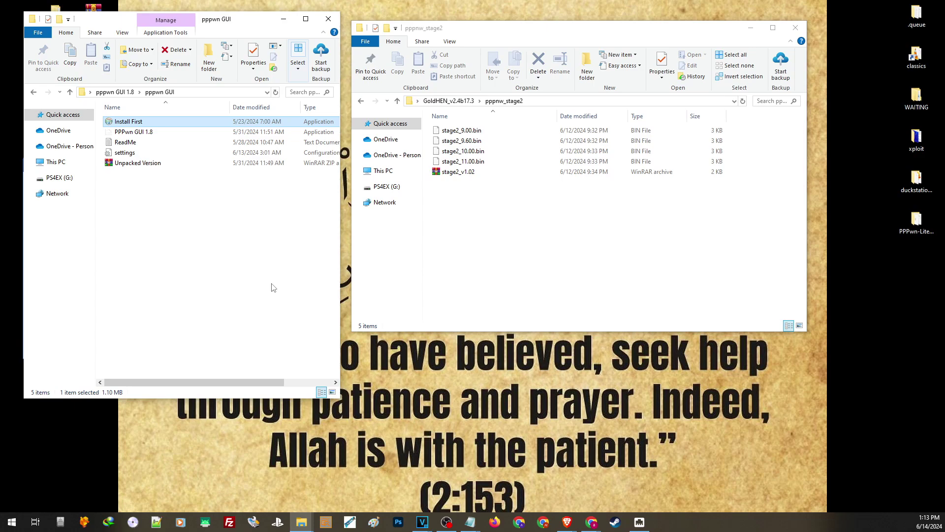
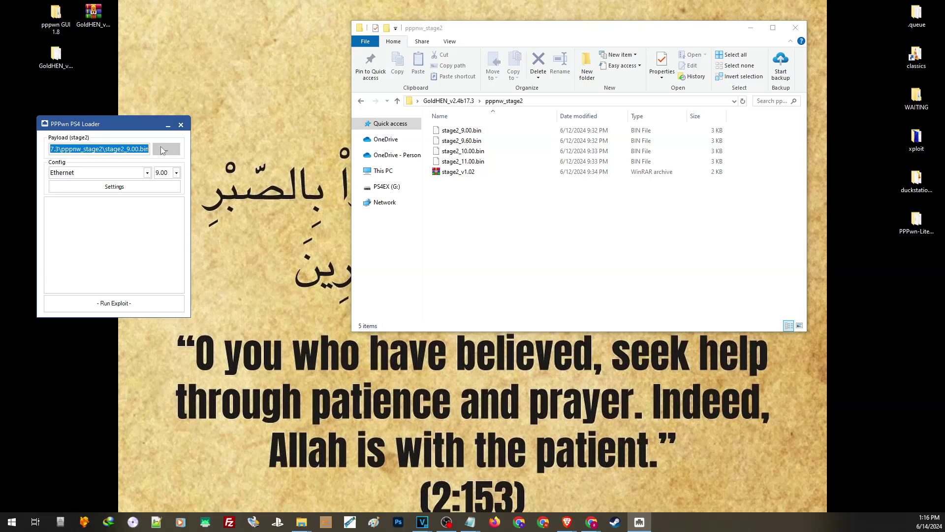
Browse for and load stage2_9.00.bin from the pppnw_stage2 folder as the Payload.
{"action": "left_click", "coordinate": [165, 150]}
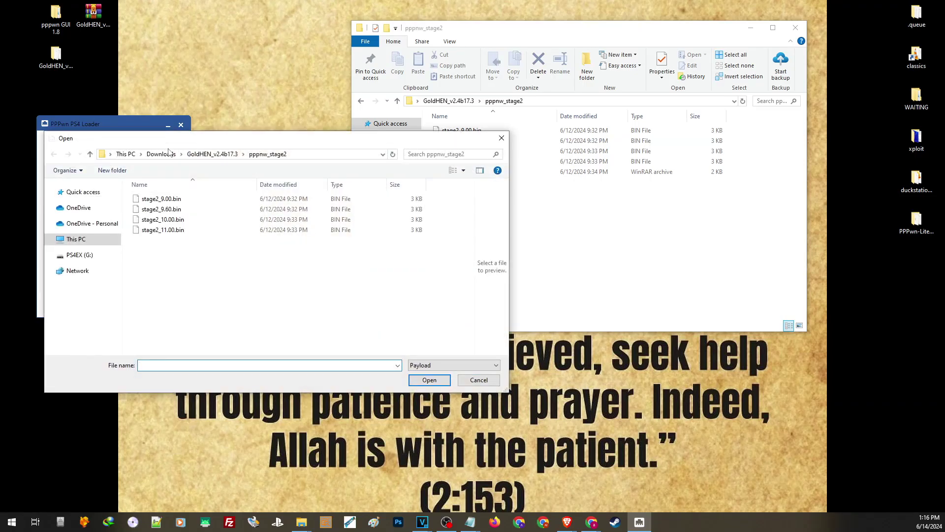
{"action": "double_click", "coordinate": [175, 199]}
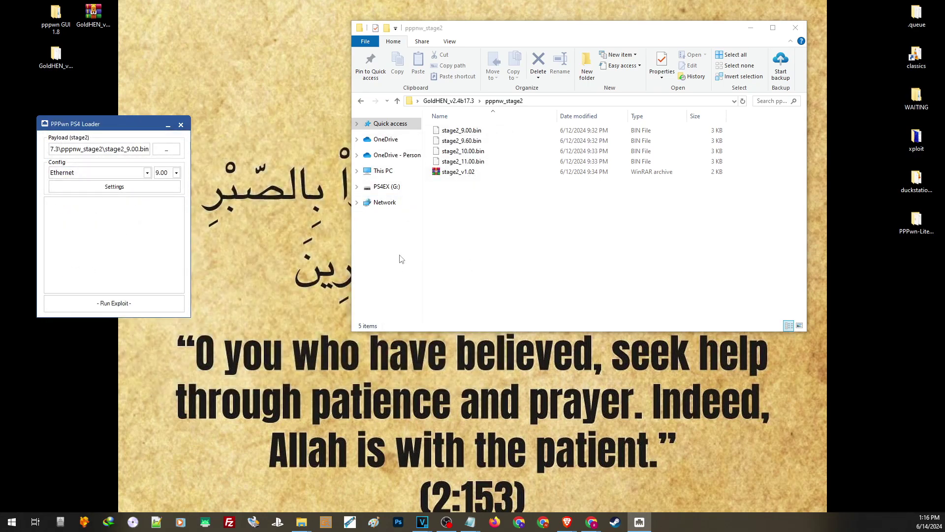
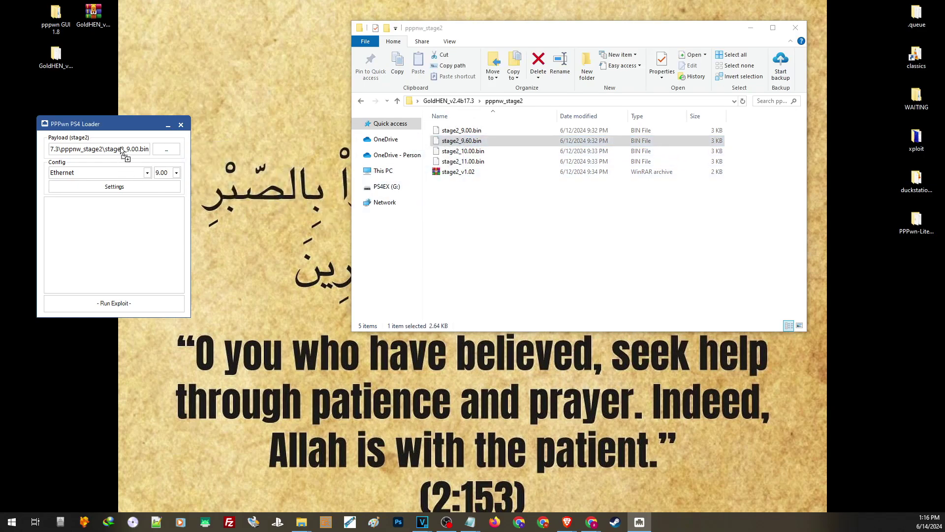
{"action": "left_click", "coordinate": [113, 191]}
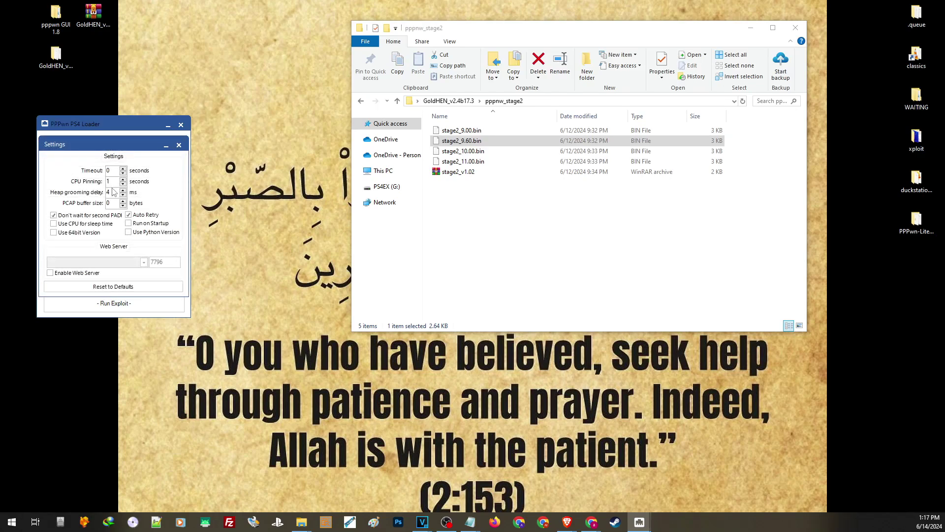
{"action": "left_click", "coordinate": [178, 145]}
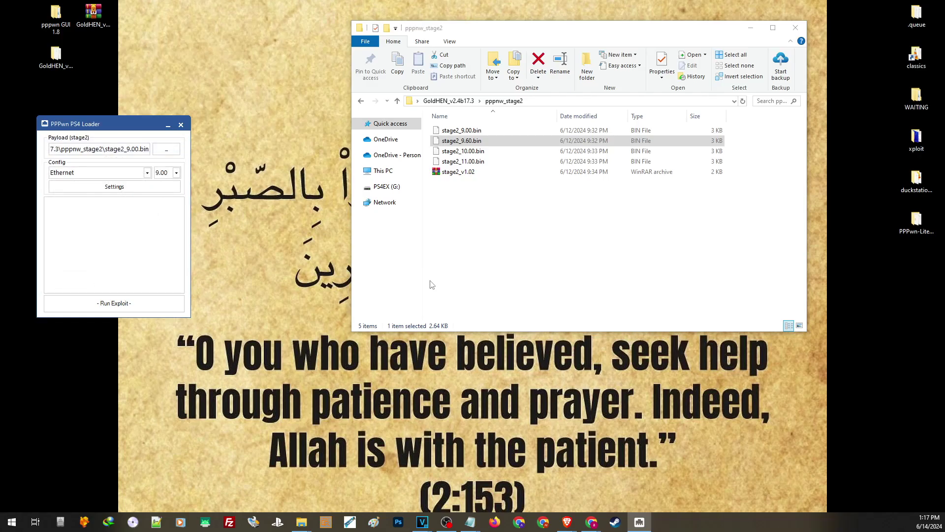
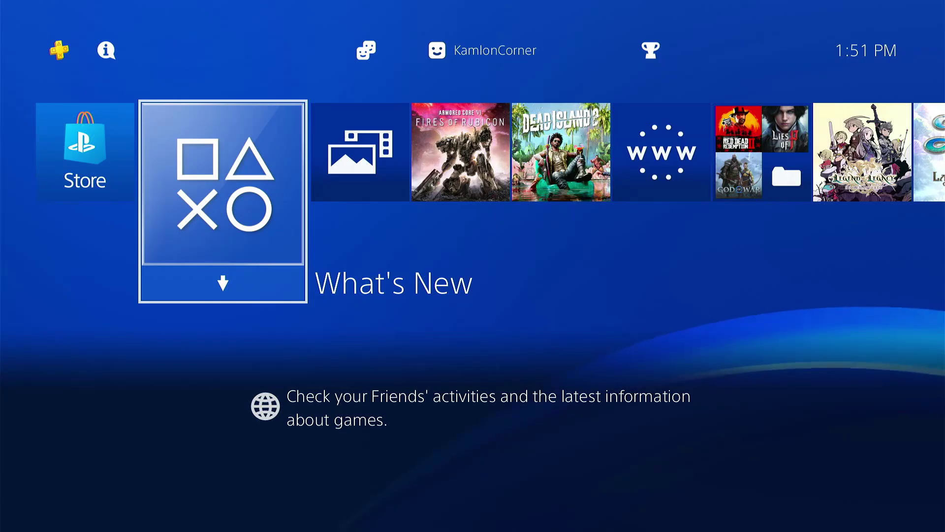
In Capture Gallery's Other folder, choose a screenshot to copy to the USB storage device.
{"action": "key", "text": "Right"}
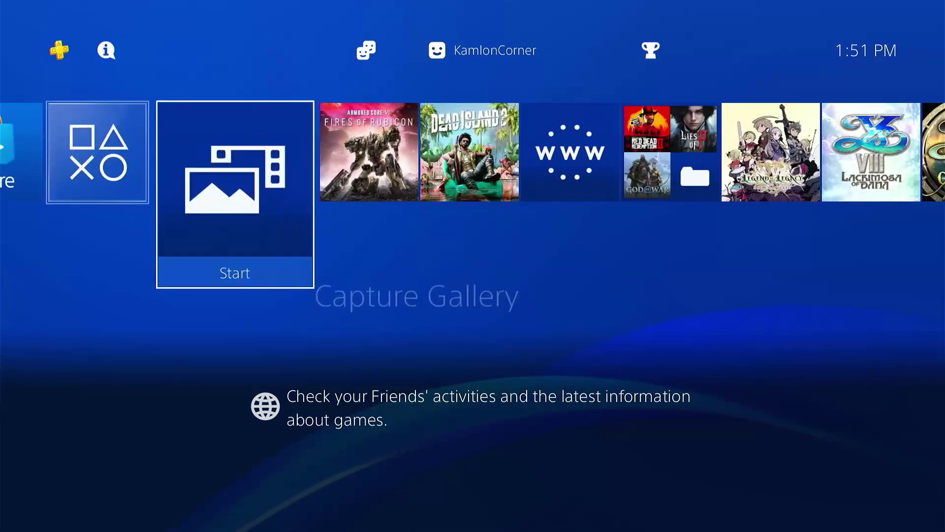
{"action": "key", "text": "Return"}
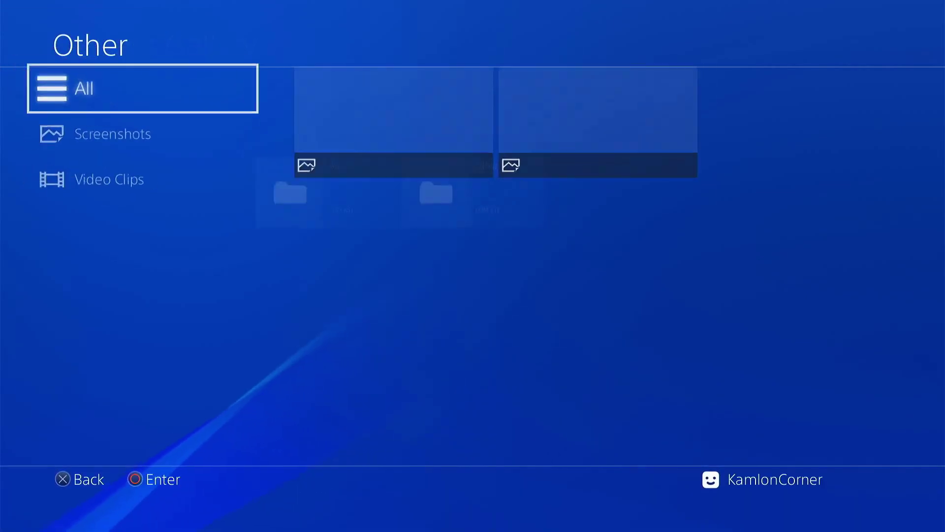
{"action": "key", "text": "Right"}
{"action": "key", "text": "F3"}
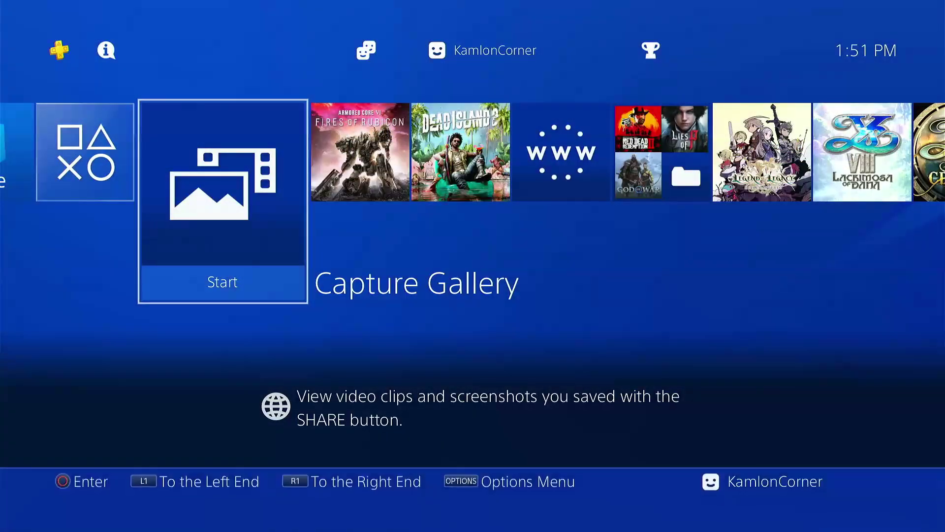
Go from the copy screen to Settings > Network > Set Up Internet Connection.
{"action": "key", "text": "Up"}
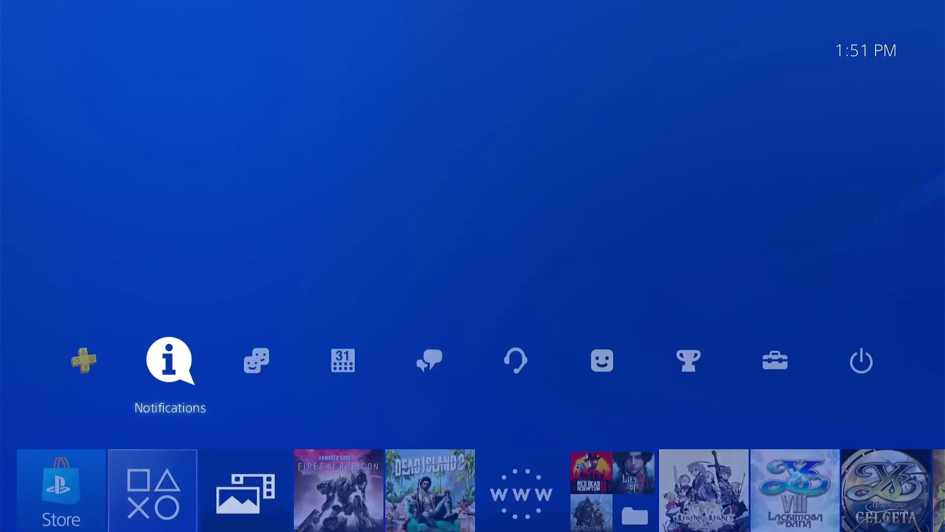
{"action": "key", "text": "Right"}
{"action": "key", "text": "Right"}
{"action": "key", "text": "Right"}
{"action": "key", "text": "Right"}
{"action": "key", "text": "Right"}
{"action": "key", "text": "Right"}
{"action": "key", "text": "Right"}
{"action": "key", "text": "Right"}
{"action": "key", "text": "Left"}
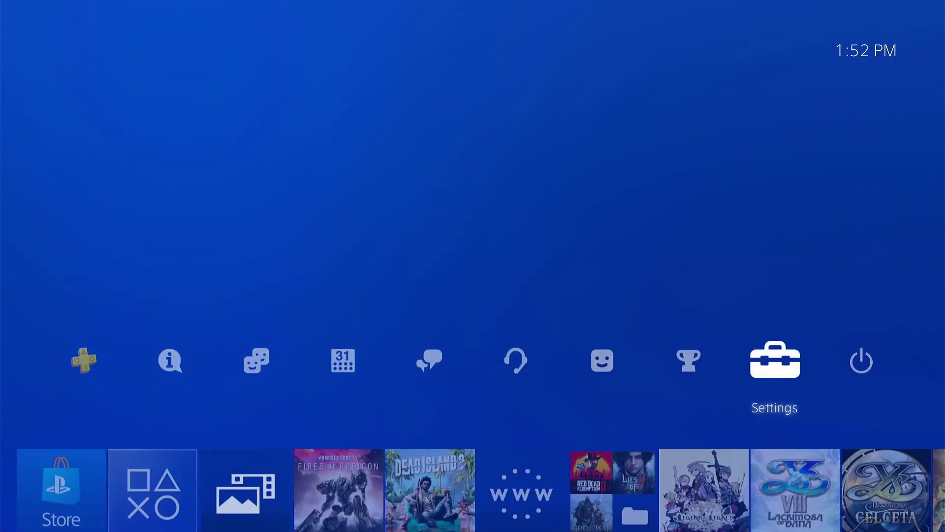
{"action": "key", "text": "Return"}
{"action": "key", "text": "Down"}
{"action": "key", "text": "Down"}
{"action": "key", "text": "Down"}
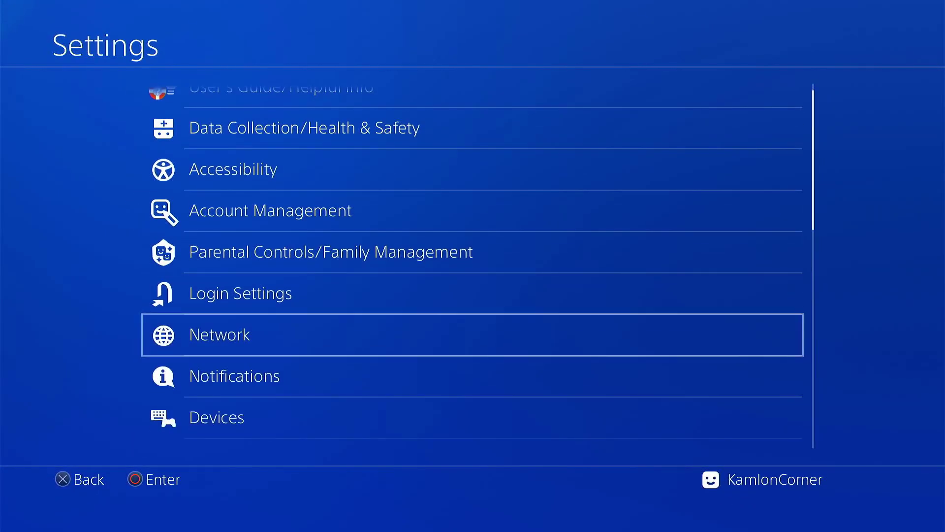
{"action": "key", "text": "Return"}
{"action": "key", "text": "Down"}
{"action": "key", "text": "Down"}
{"action": "key", "text": "Up"}
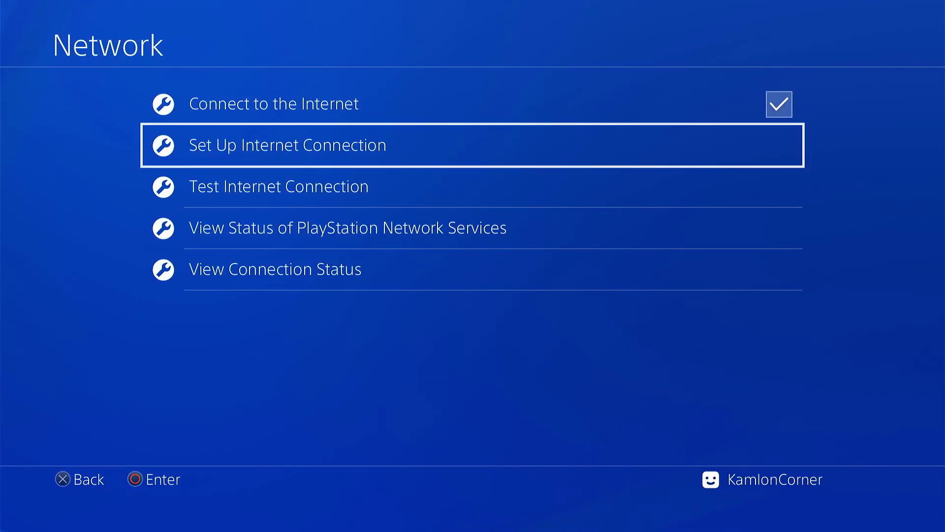
{"action": "key", "text": "Return"}
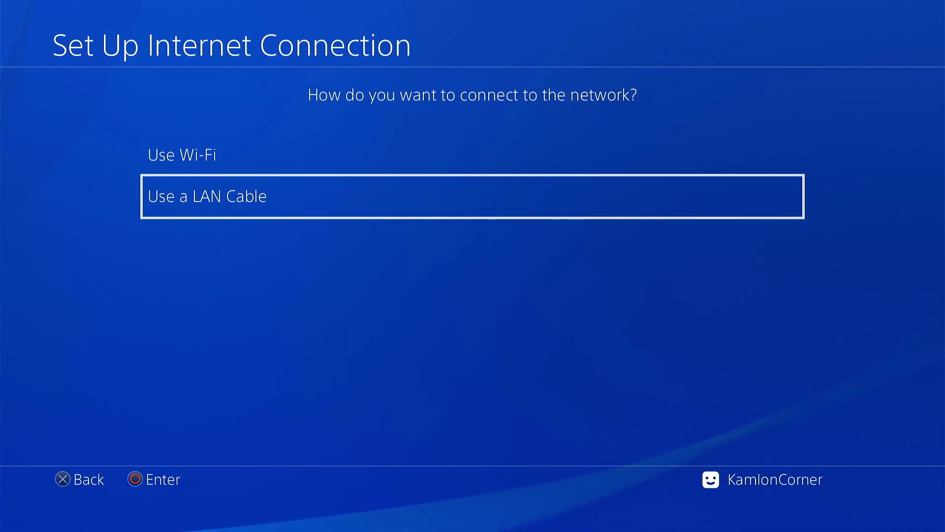
Choose a LAN cable with Custom setup and PPPoE, keeping the saved PPPoE credentials.
{"action": "key", "text": "Return"}
{"action": "key", "text": "Down"}
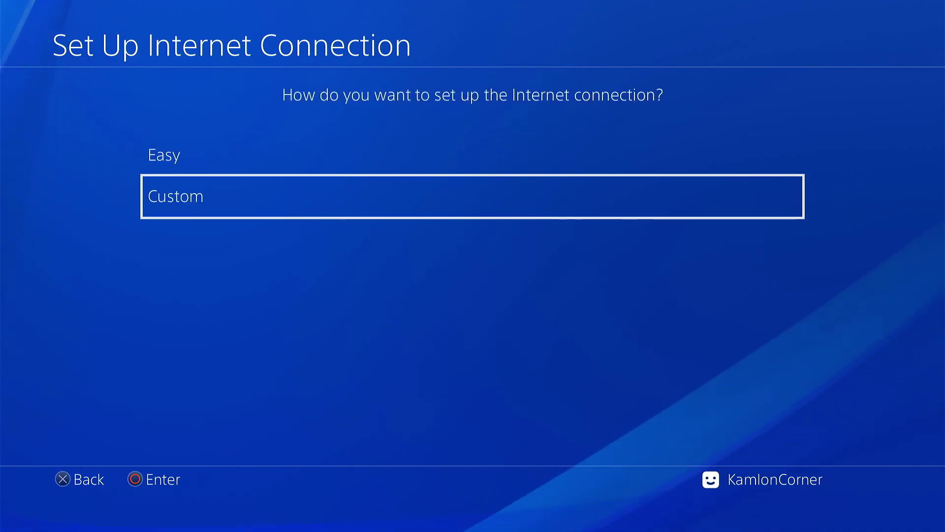
{"action": "key", "text": "Return"}
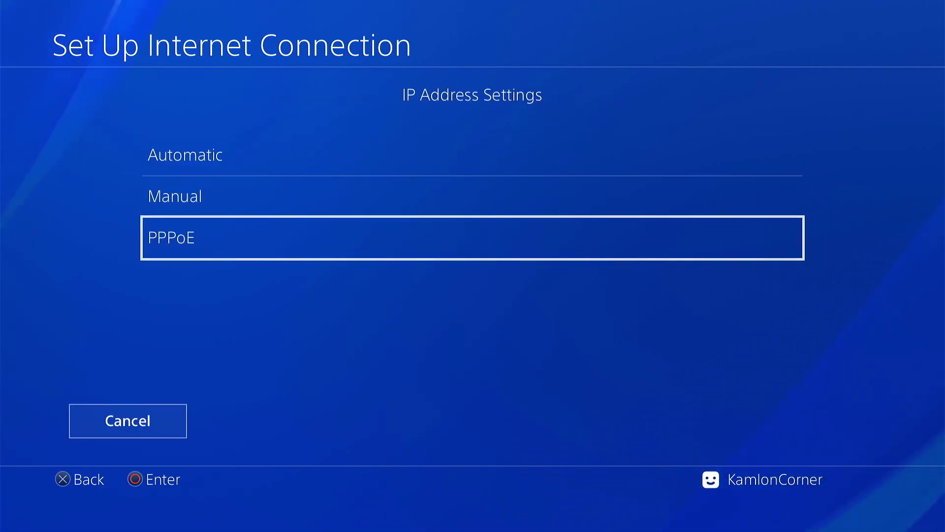
{"action": "key", "text": "Return"}
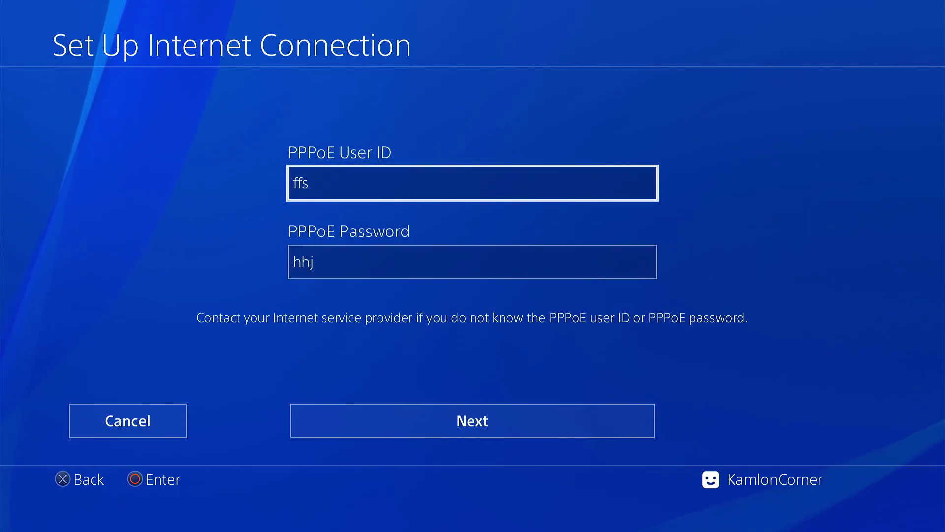
{"action": "key", "text": "Down"}
{"action": "key", "text": "Down"}
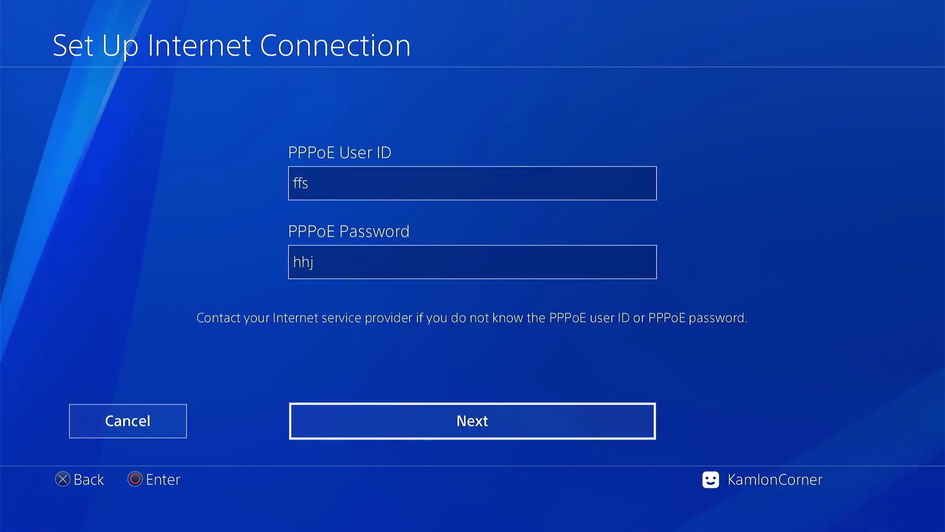
{"action": "key", "text": "Return"}
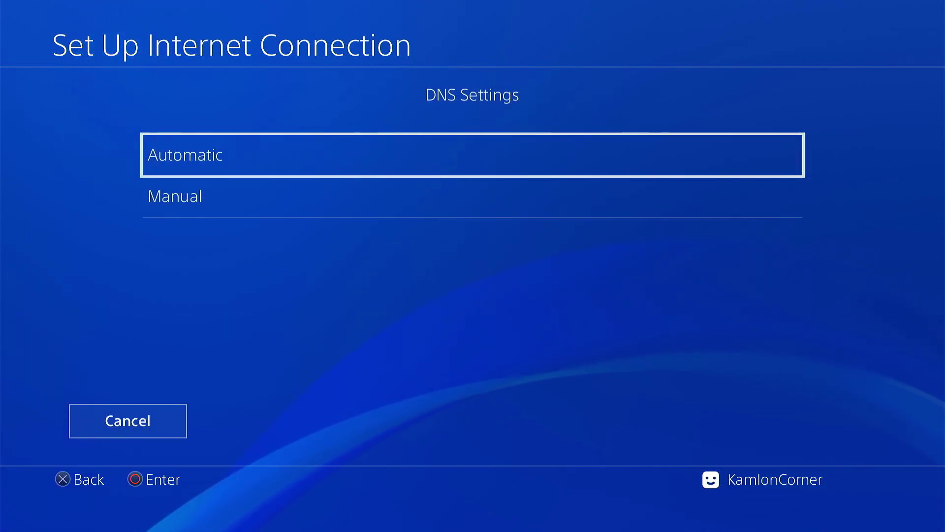
Keep DNS and MTU automatic, skip the connection test, and return home.
{"action": "key", "text": "Return"}
{"action": "key", "text": "Return"}
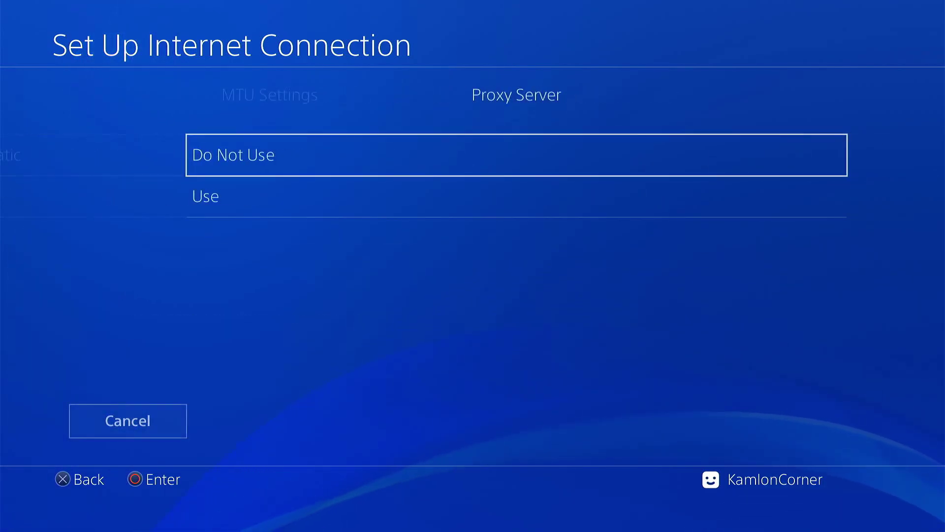
{"action": "key", "text": "Return"}
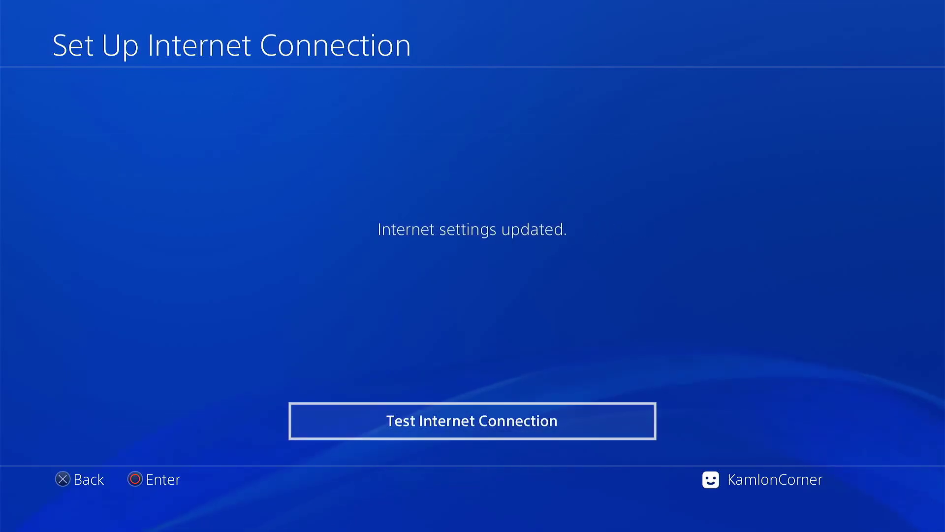
{"action": "key", "text": "Escape"}
{"action": "key", "text": "Home"}
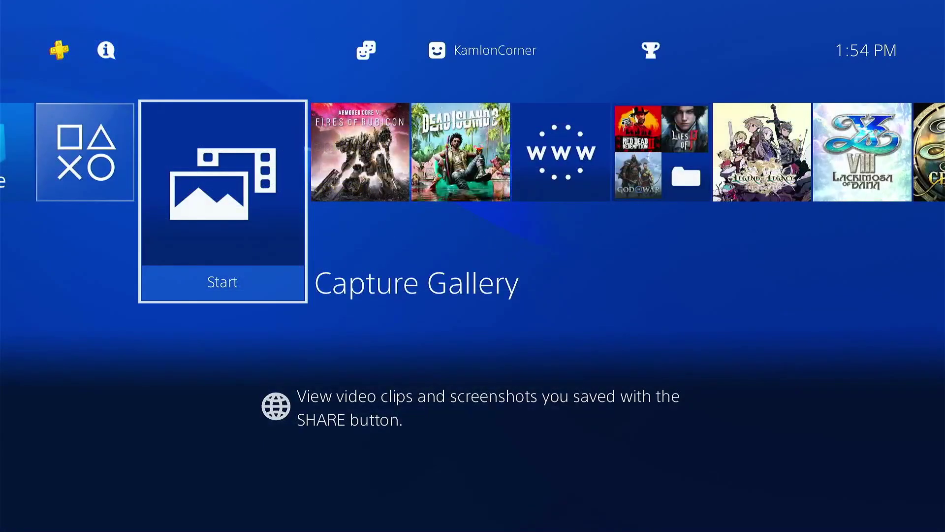
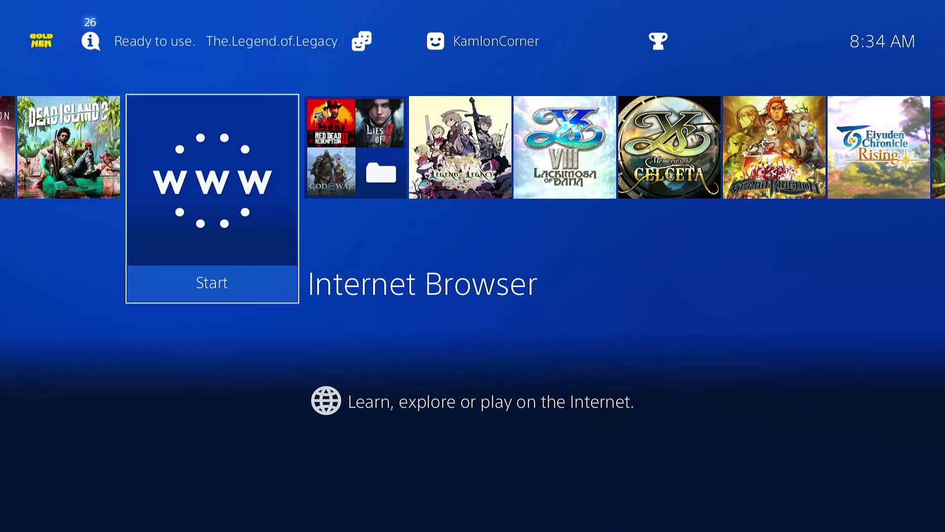
Open GoldHEN from the function area and enable the BinLoader Server (port 9090) in Servers Settings.
{"action": "key", "text": "Up"}
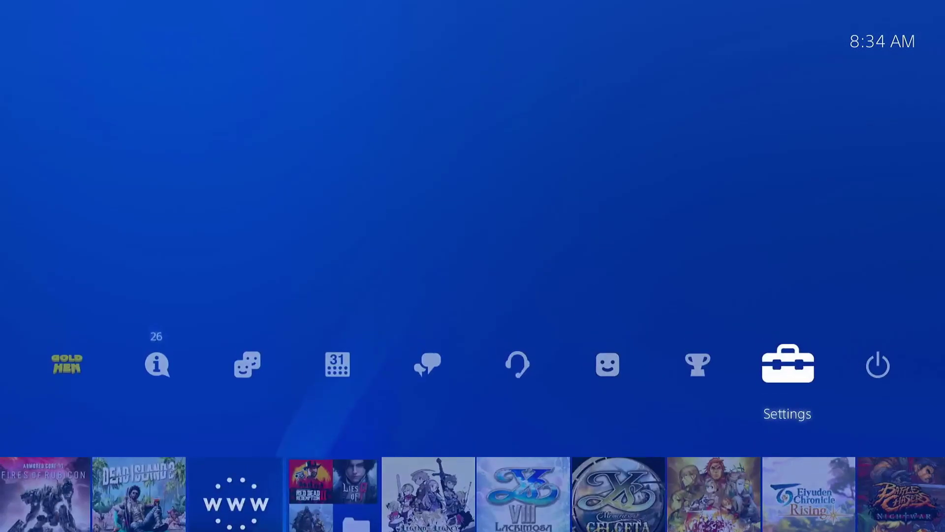
{"action": "key", "text": "Left"}
{"action": "key", "text": "Left"}
{"action": "key", "text": "Left"}
{"action": "key", "text": "Left"}
{"action": "key", "text": "Left"}
{"action": "key", "text": "Left"}
{"action": "key", "text": "Left"}
{"action": "key", "text": "Left"}
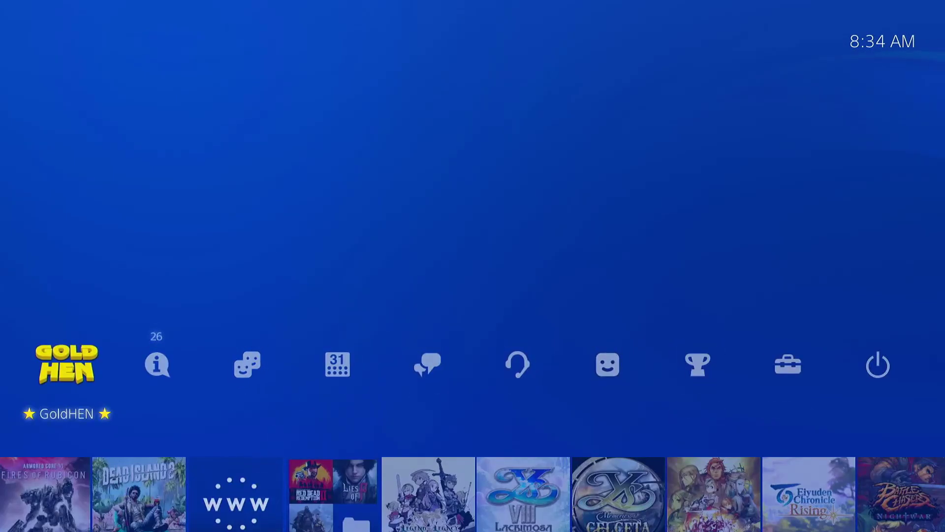
{"action": "key", "text": "Return"}
{"action": "key", "text": "Return"}
{"action": "key", "text": "Escape"}
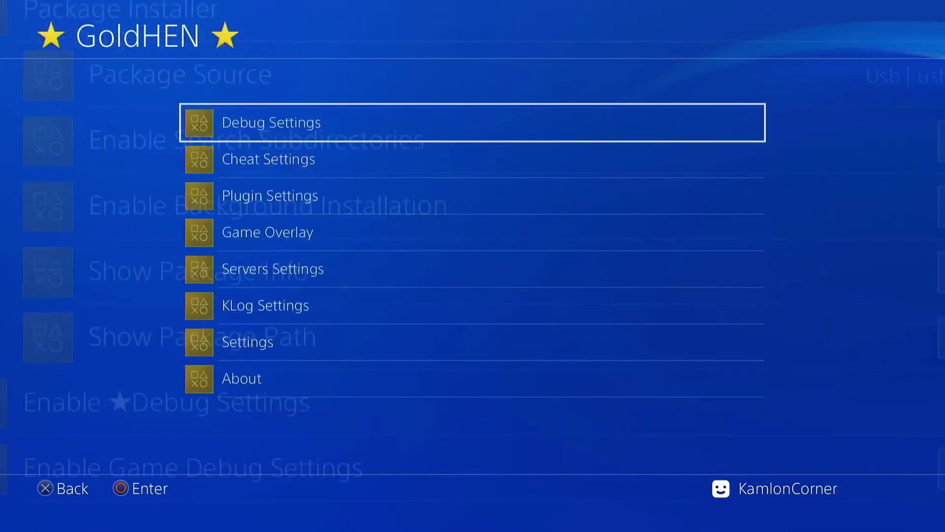
{"action": "key", "text": "Down"}
{"action": "key", "text": "Down"}
{"action": "key", "text": "Down"}
{"action": "key", "text": "Down"}
{"action": "key", "text": "Return"}
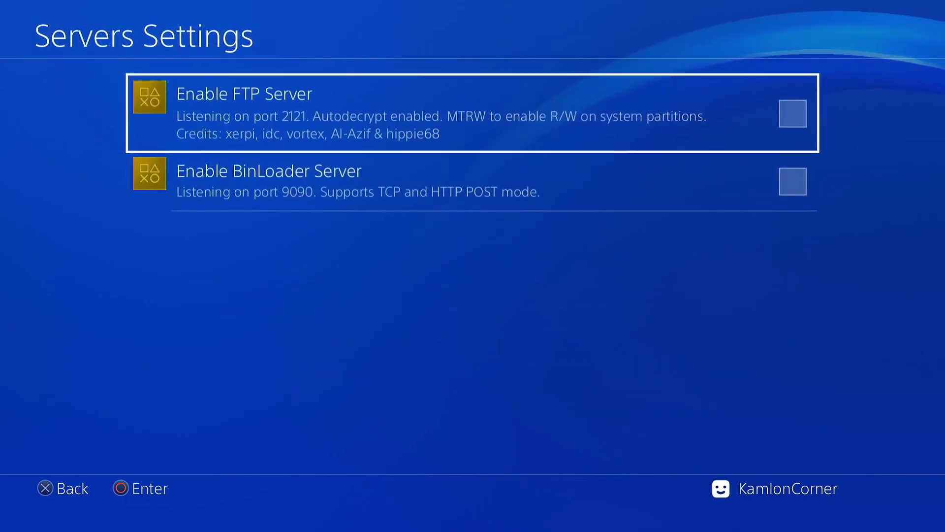
{"action": "key", "text": "Down"}
{"action": "key", "text": "Return"}
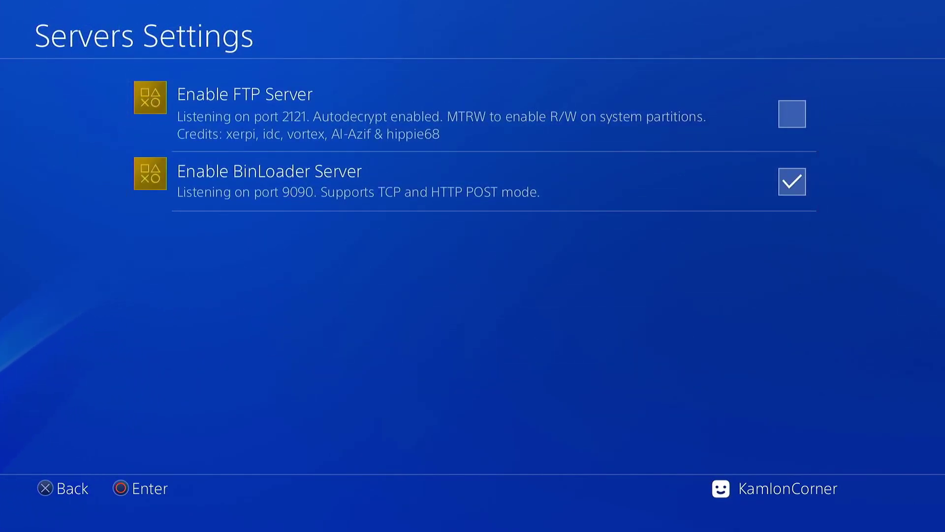